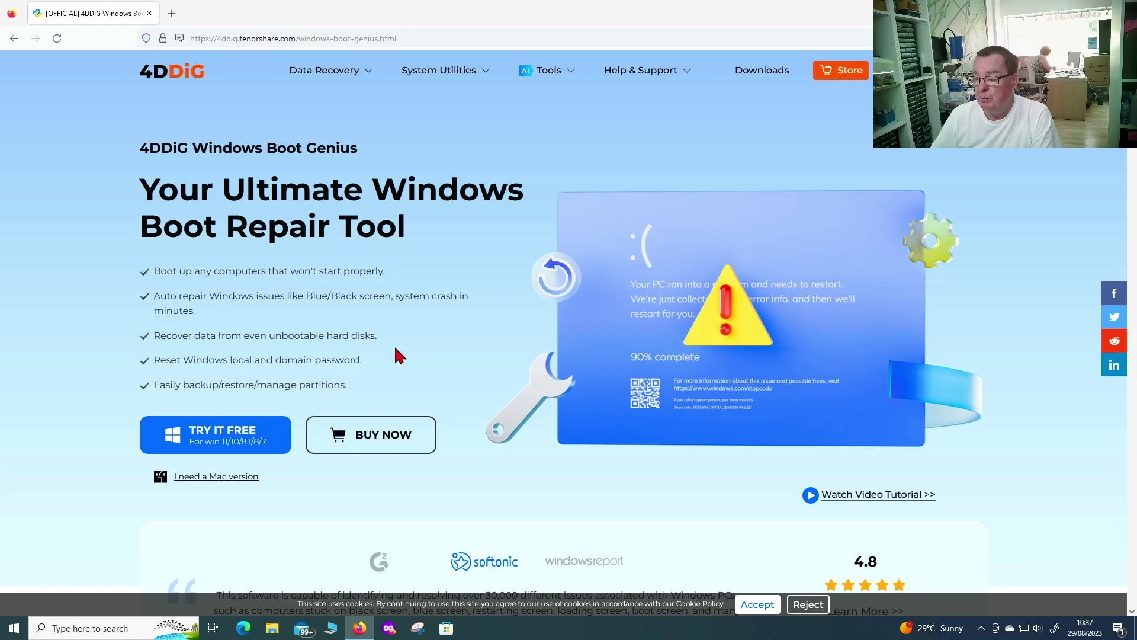
pyautogui.scroll(-1, 399, 355)
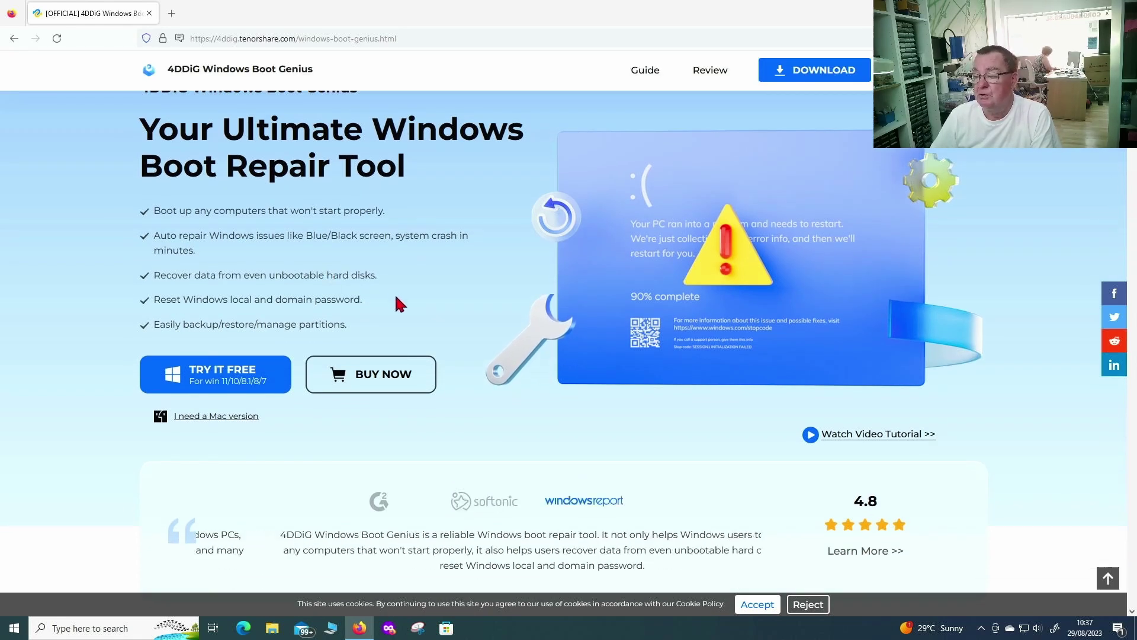
pyautogui.scroll(-4, 398, 302)
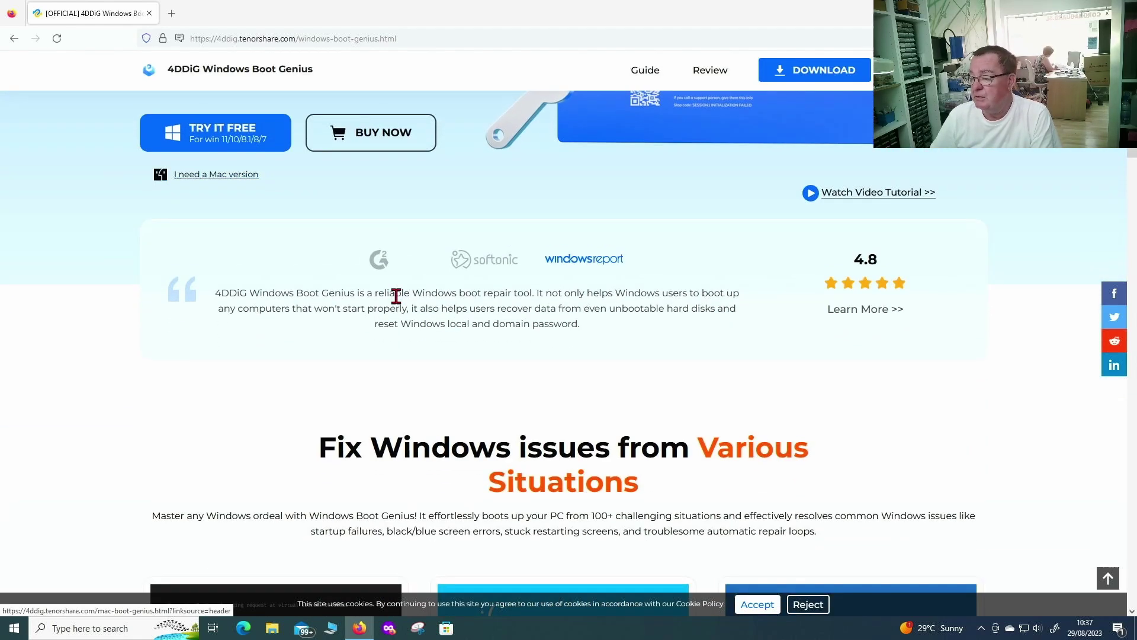
pyautogui.scroll(-7, 396, 297)
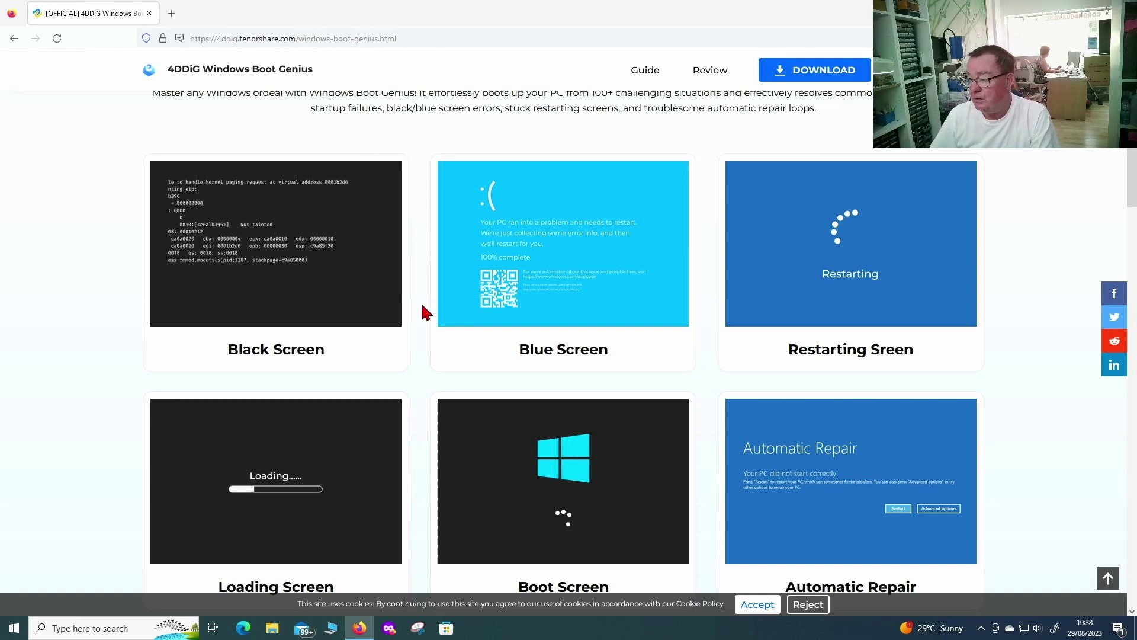
pyautogui.scroll(-2, 422, 305)
pyautogui.scroll(1, 422, 306)
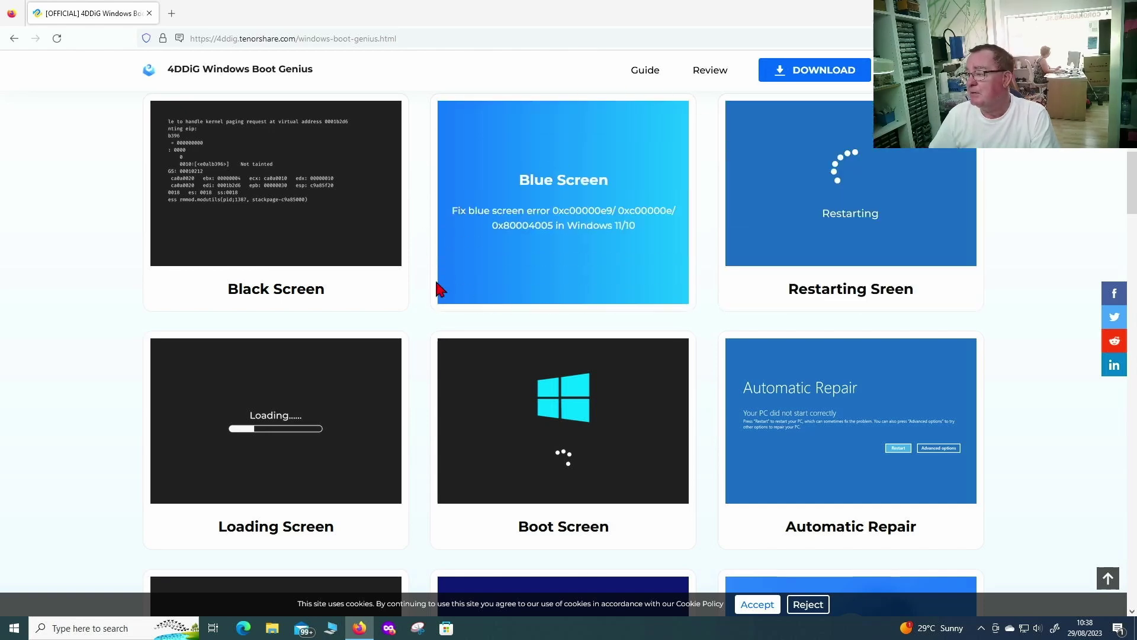
pyautogui.scroll(-2, 403, 515)
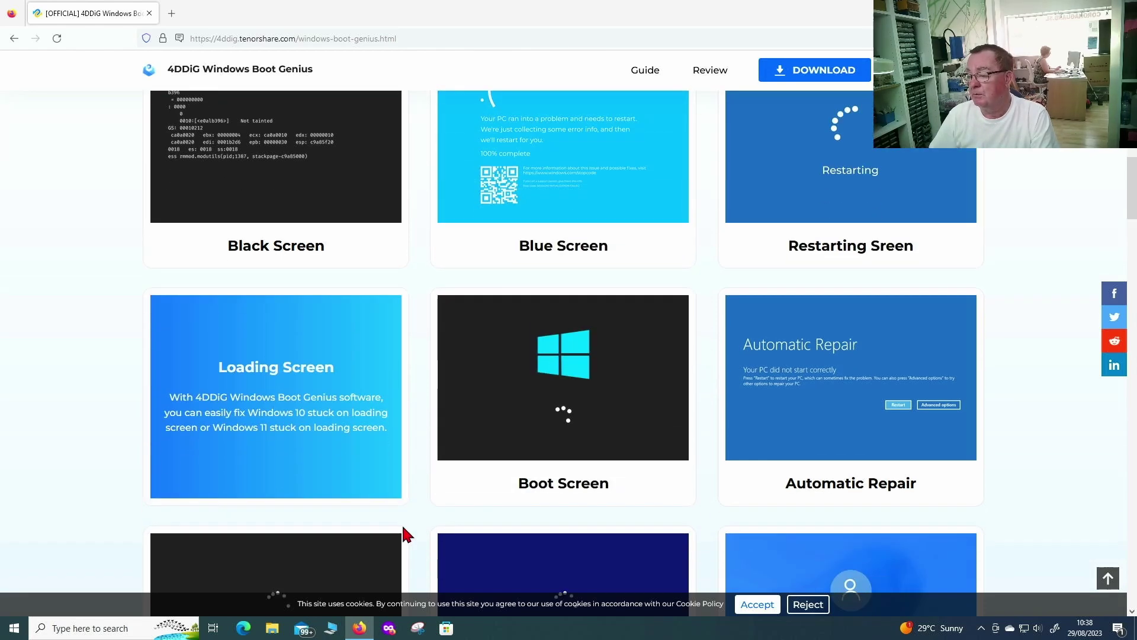
pyautogui.scroll(-2, 433, 509)
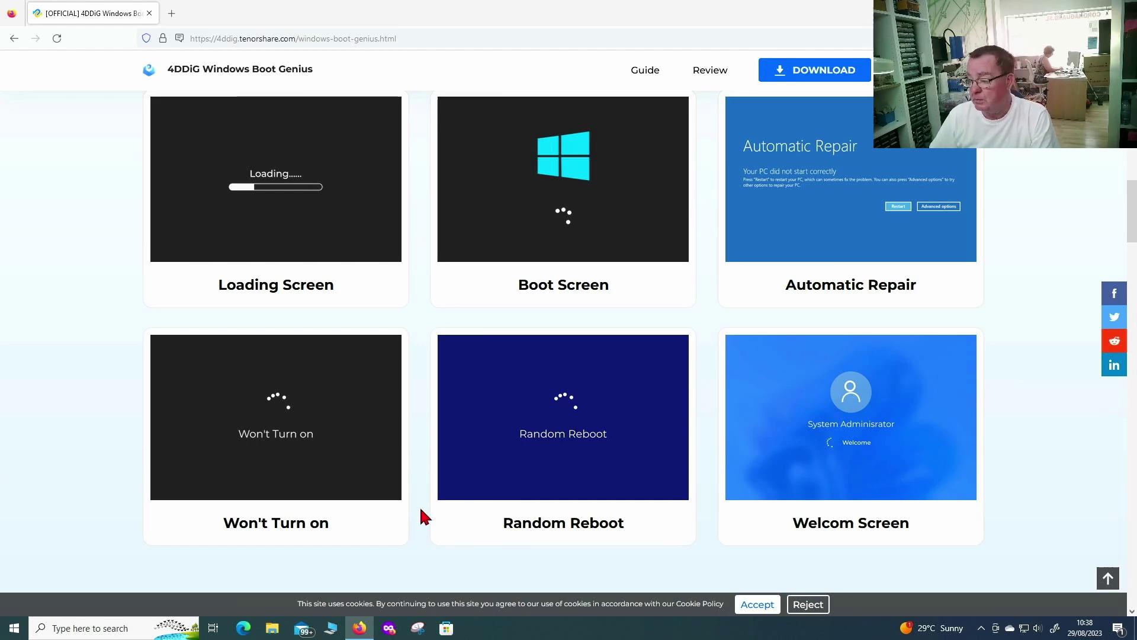
pyautogui.scroll(-5, 421, 510)
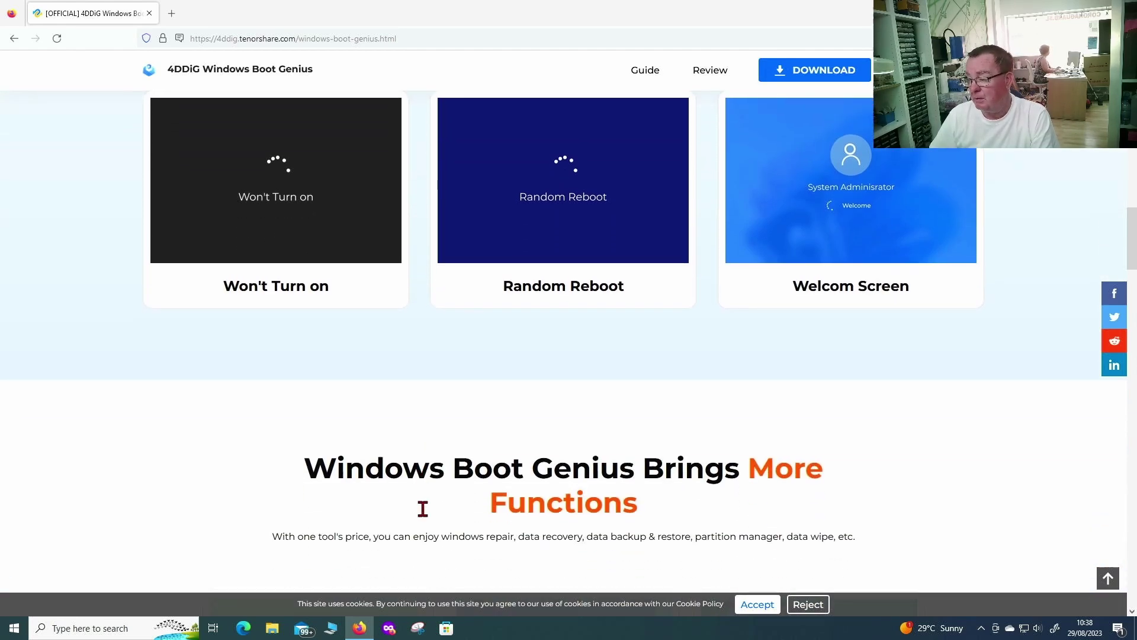
pyautogui.scroll(-2, 421, 506)
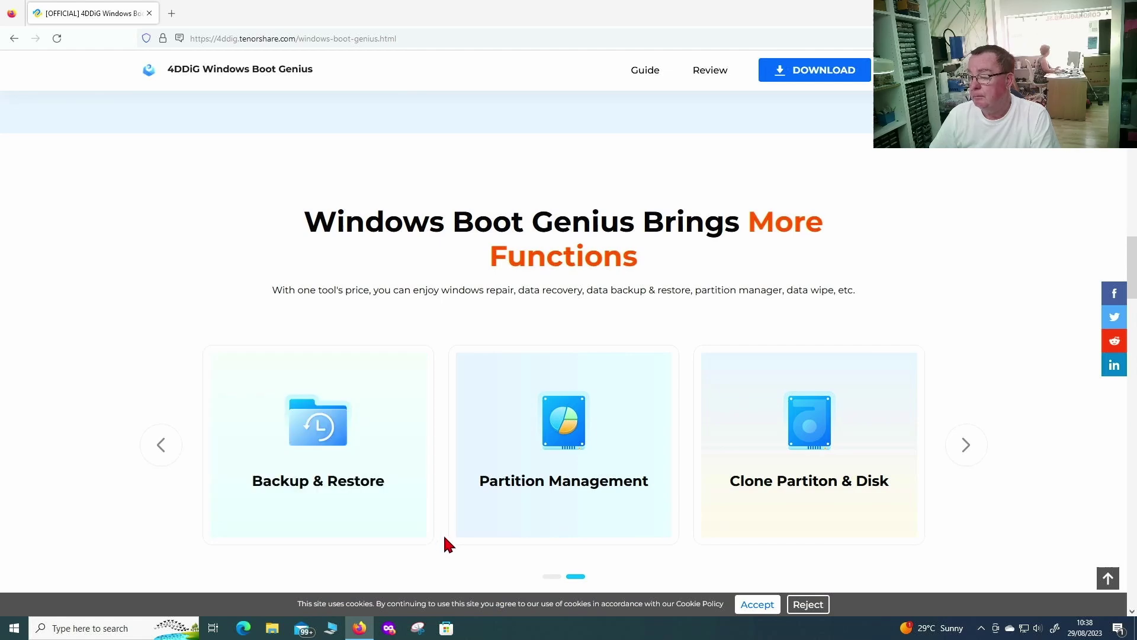
pyautogui.scroll(-5, 445, 539)
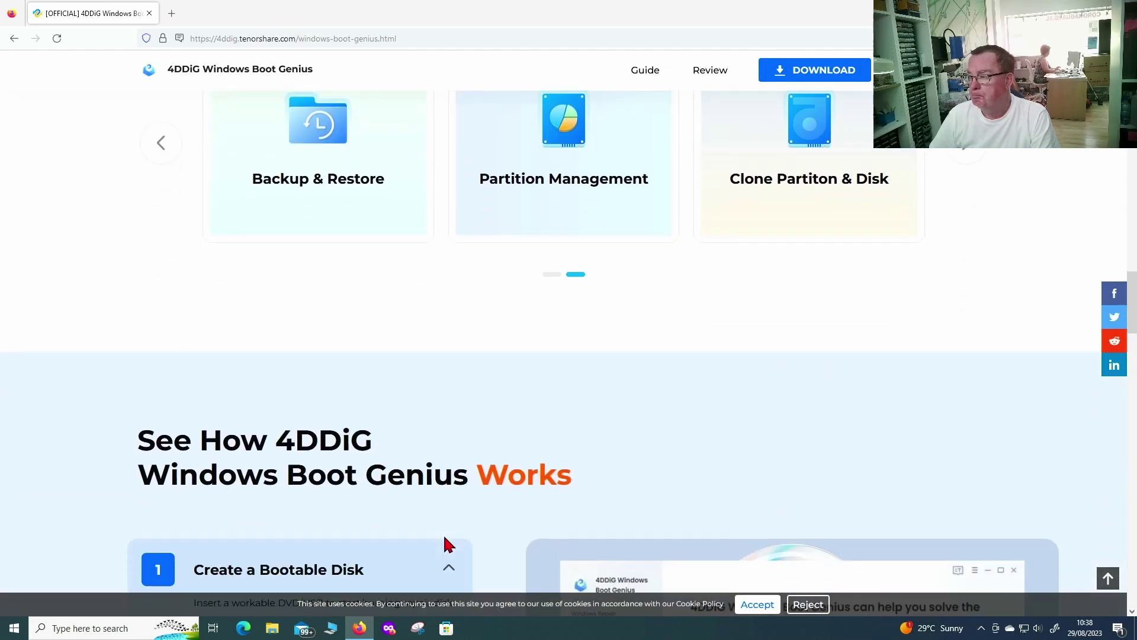
pyautogui.scroll(-2, 448, 544)
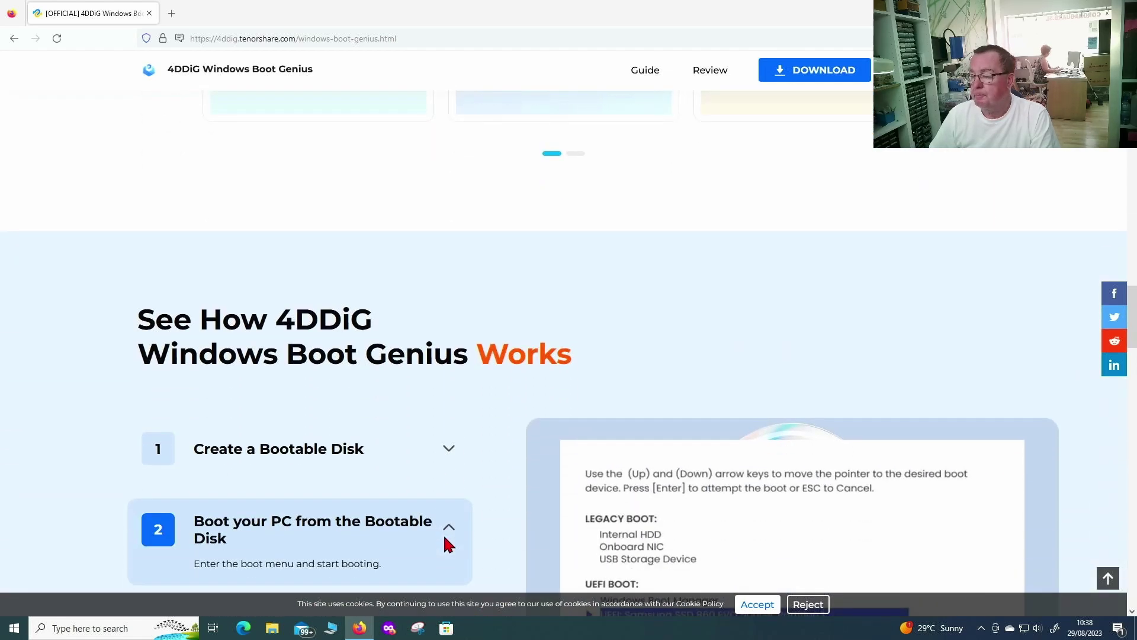
pyautogui.scroll(-3, 446, 541)
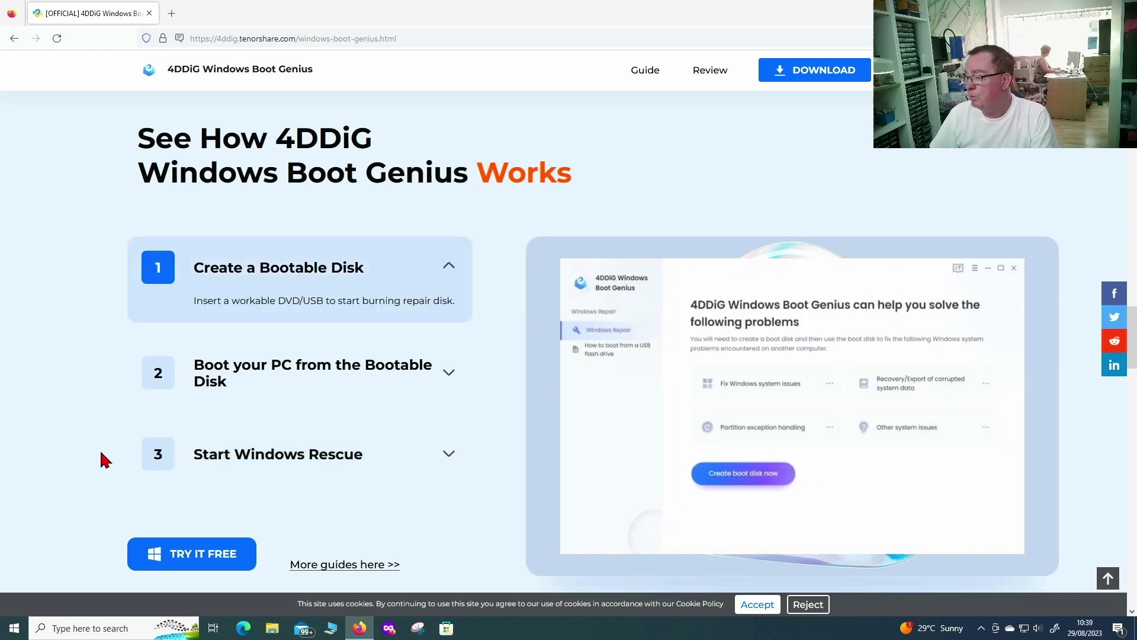
pyautogui.scroll(-6, 104, 460)
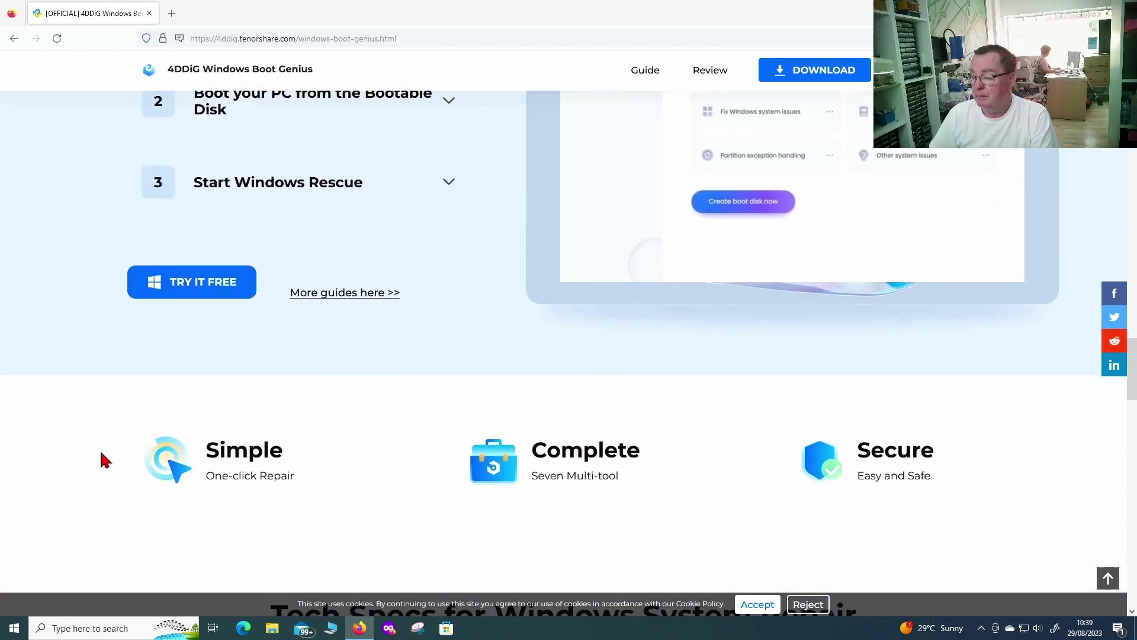
pyautogui.scroll(-6, 104, 460)
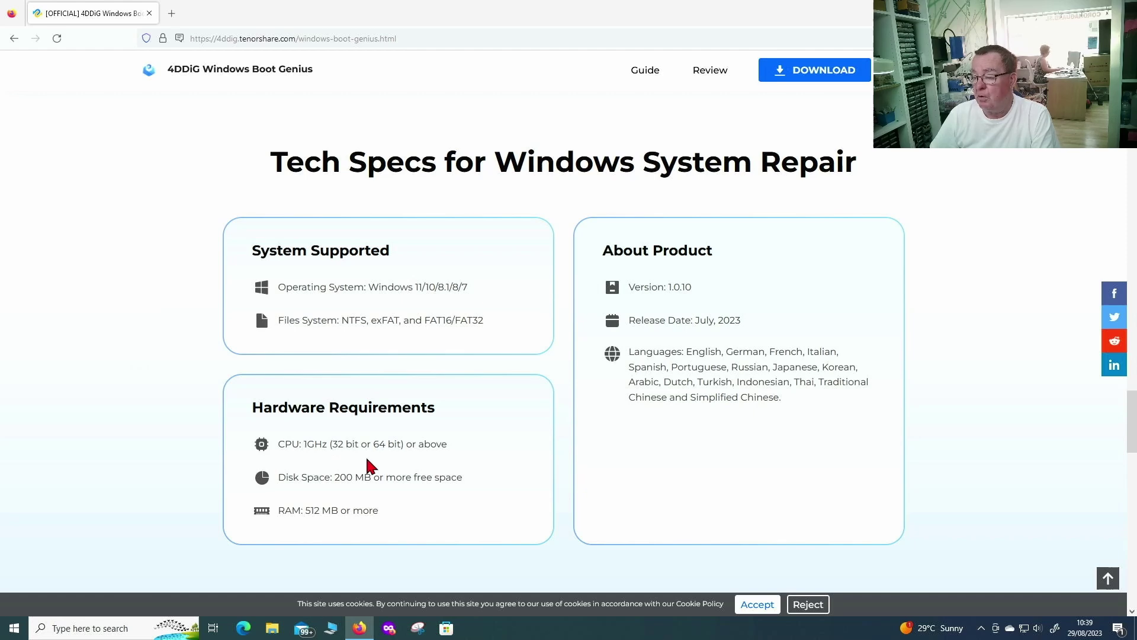
pyautogui.scroll(-1, 193, 465)
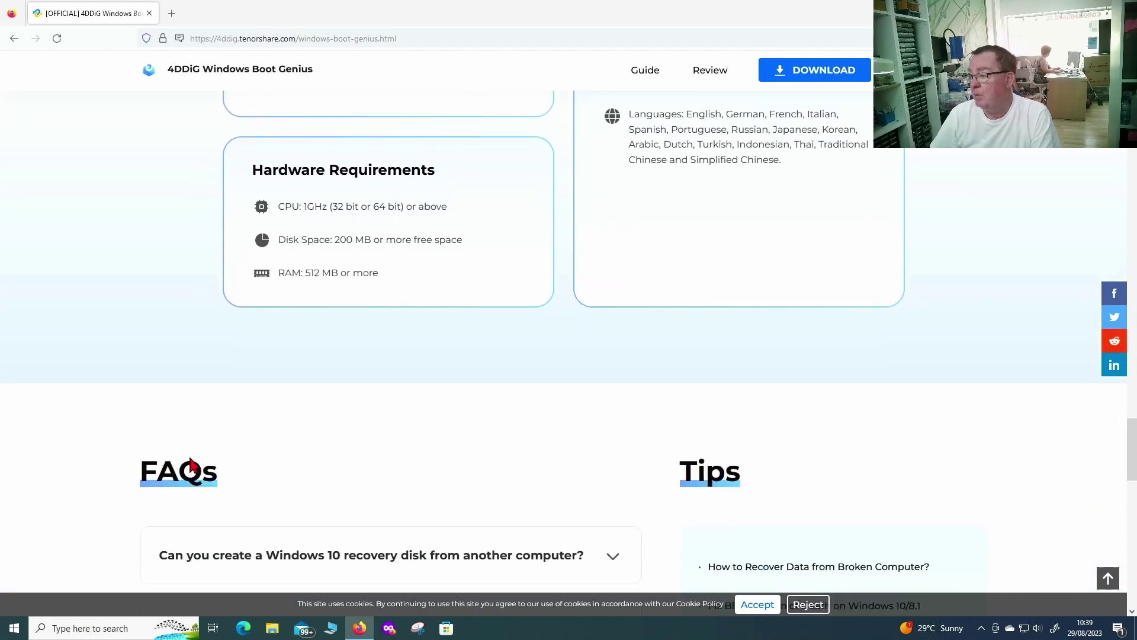
# Step: Expand the FAQ on making a Windows 10 recovery disk from another computer, then return to How It Works
pyautogui.scroll(-1, 189, 459)
pyautogui.scroll(-6, 191, 458)
pyautogui.click(627, 205)
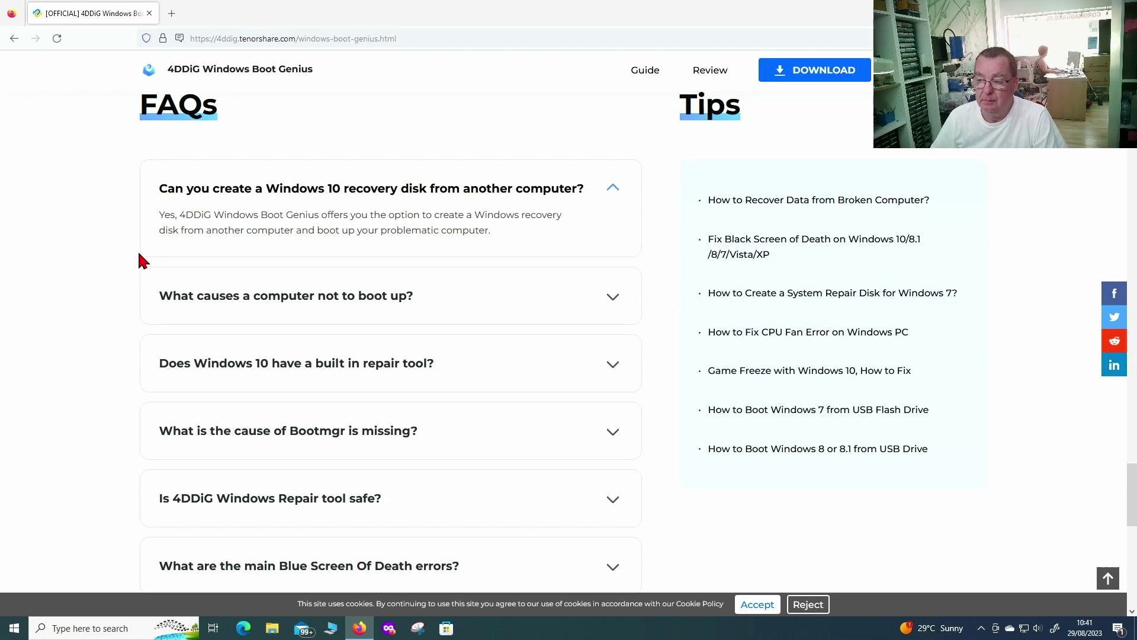
pyautogui.scroll(10, 825, 197)
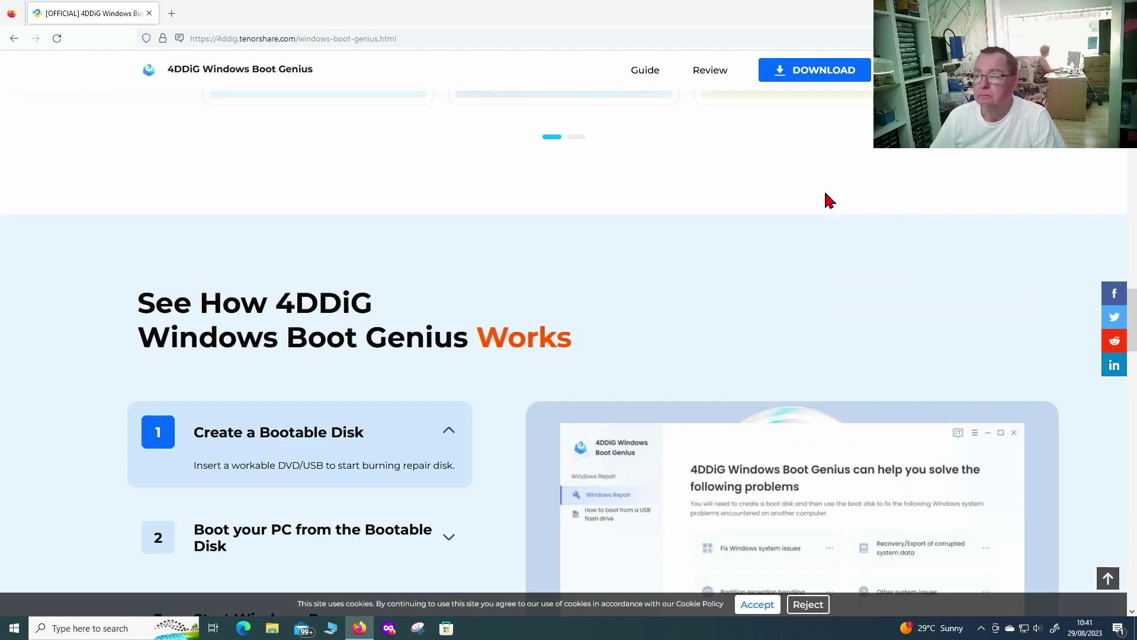
# Step: Download the 4ddig-windows-boot-genius.exe installer from the site's header
pyautogui.click(811, 74)
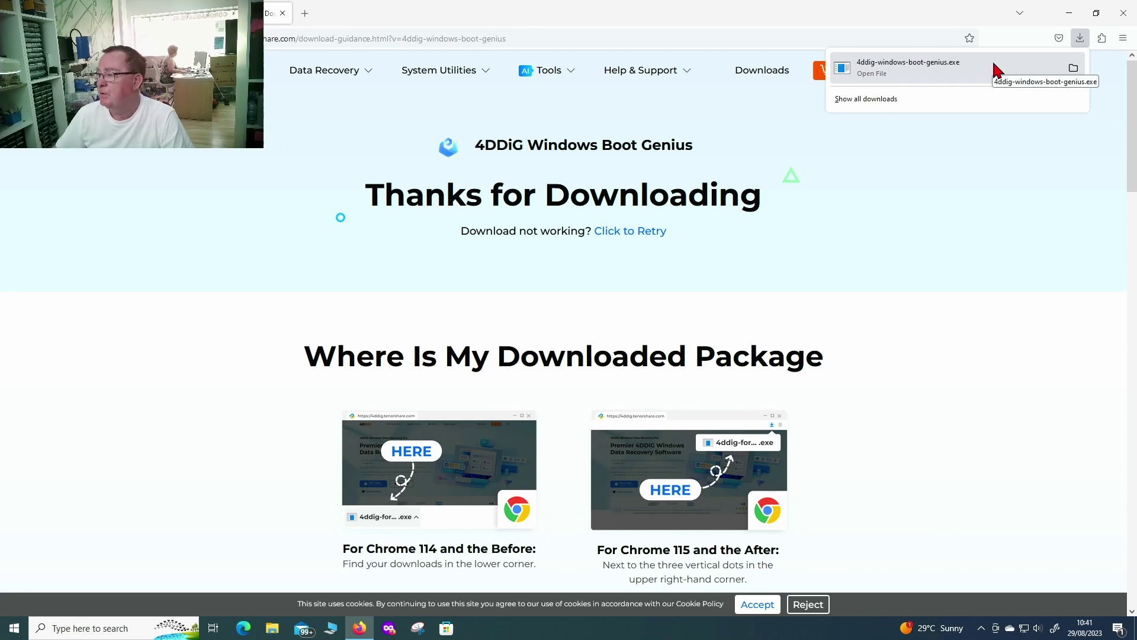
# Step: Run 4ddig-windows-boot-genius.exe from the Downloads folder
pyautogui.click(1072, 70)
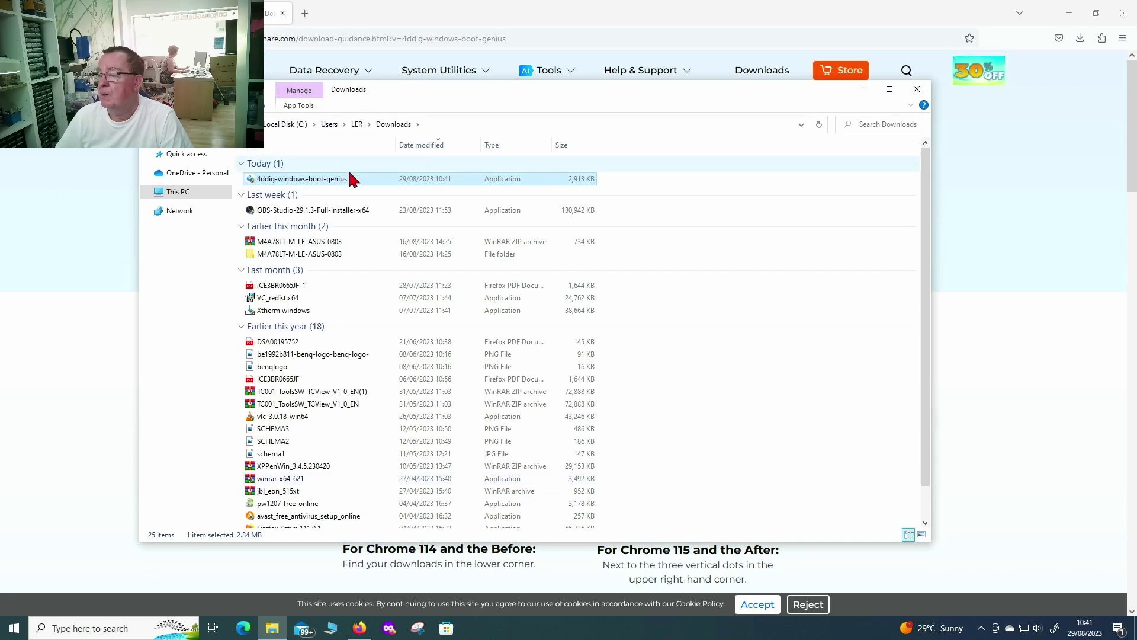
pyautogui.moveTo(338, 177)
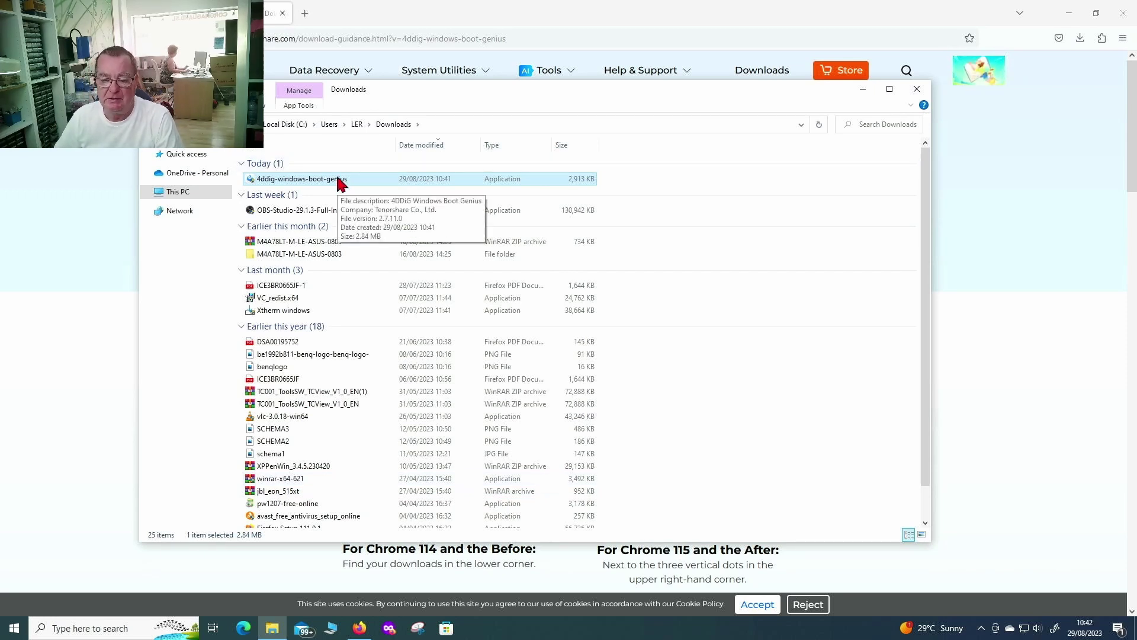
pyautogui.doubleClick(338, 178)
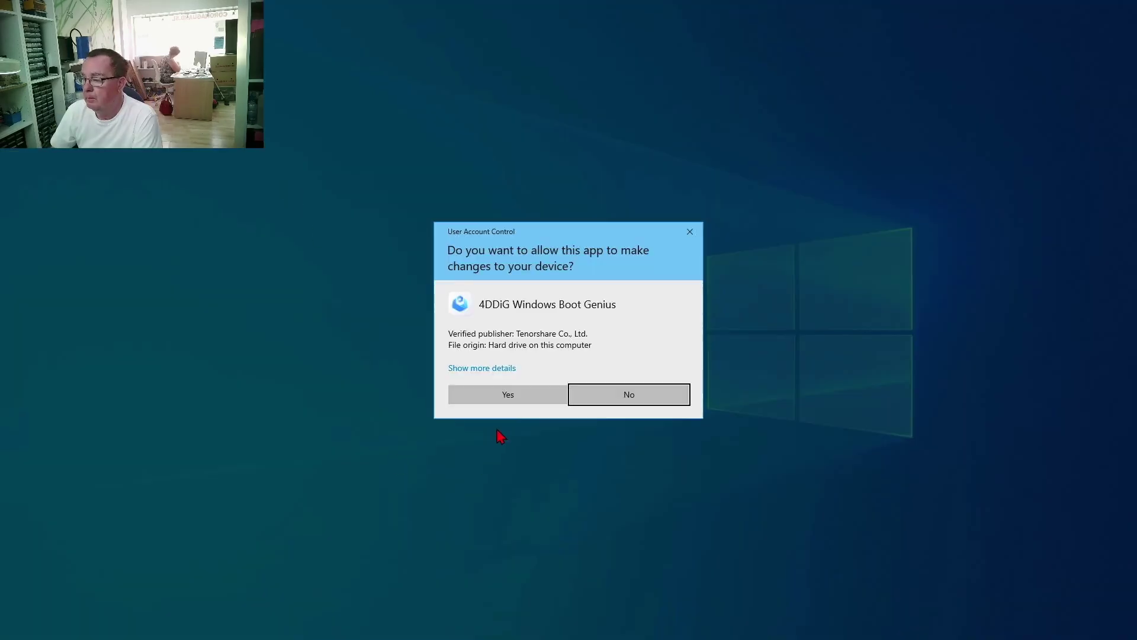
# Step: Allow the installer through UAC and install 4DDiG Windows Boot Genius
pyautogui.click(523, 397)
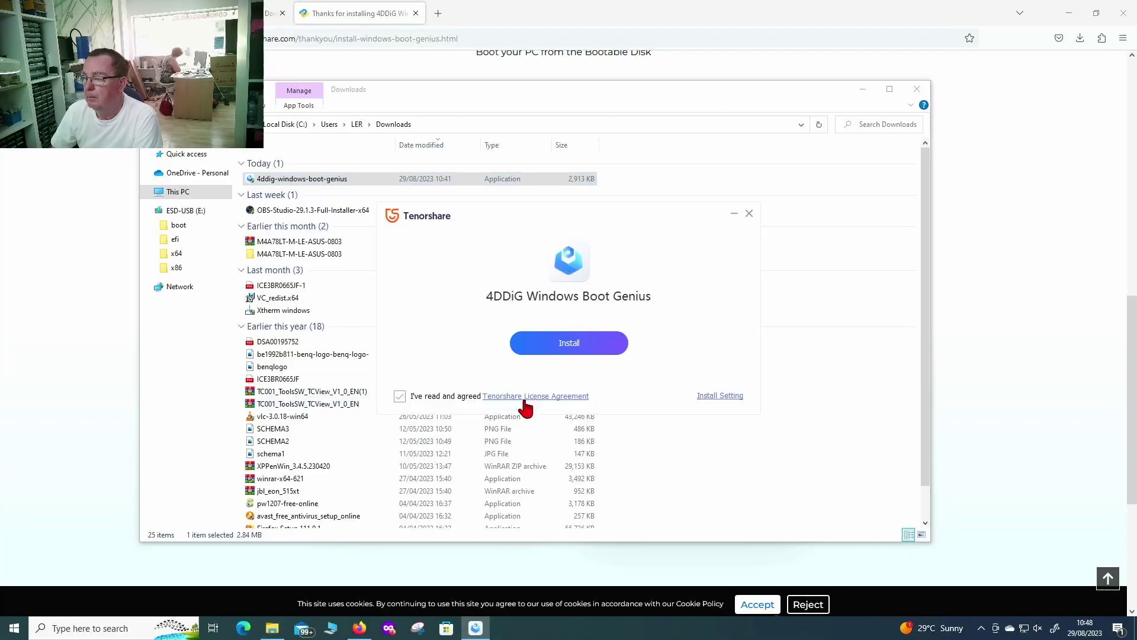
pyautogui.click(563, 347)
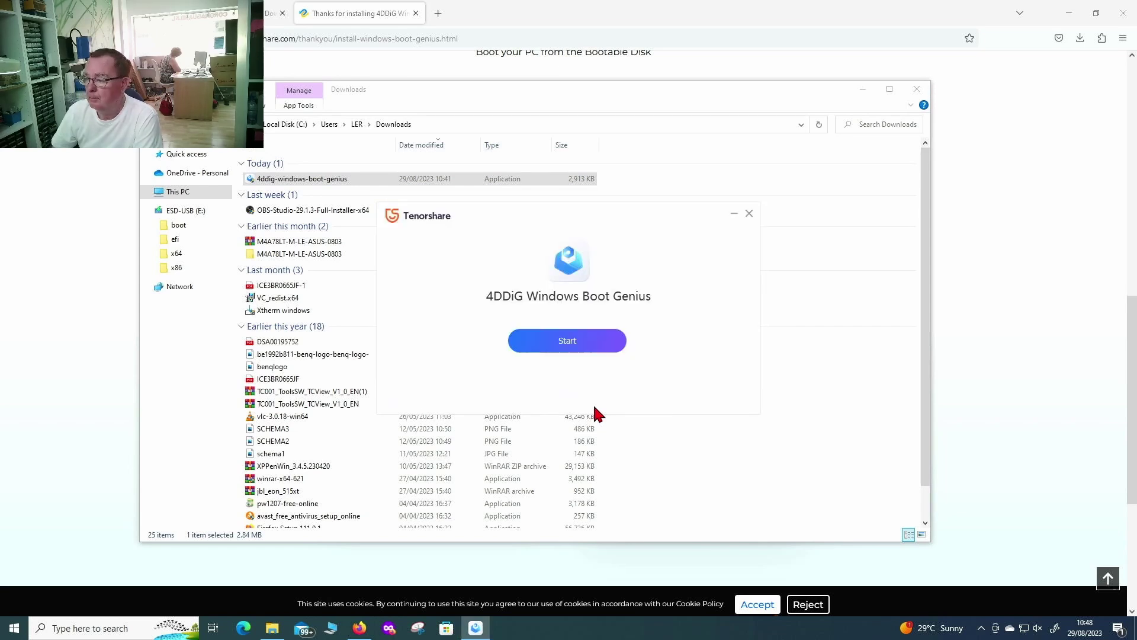
# Step: Launch the program and start creating a bootable disk on TOSHIBA TransMemory (E:)
pyautogui.click(569, 339)
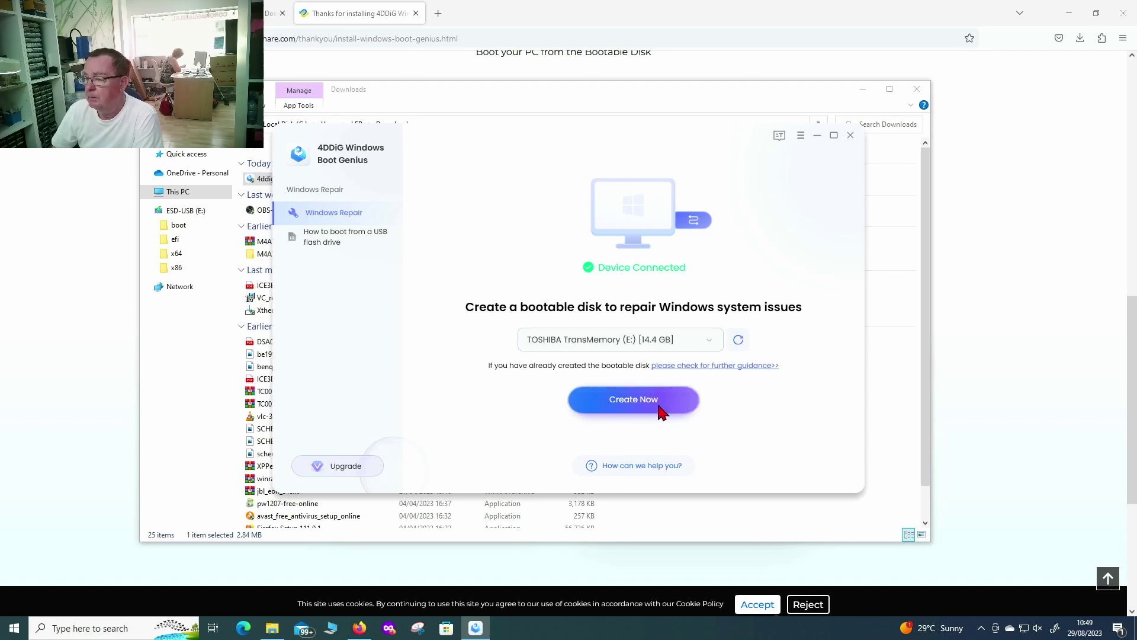
pyautogui.click(662, 410)
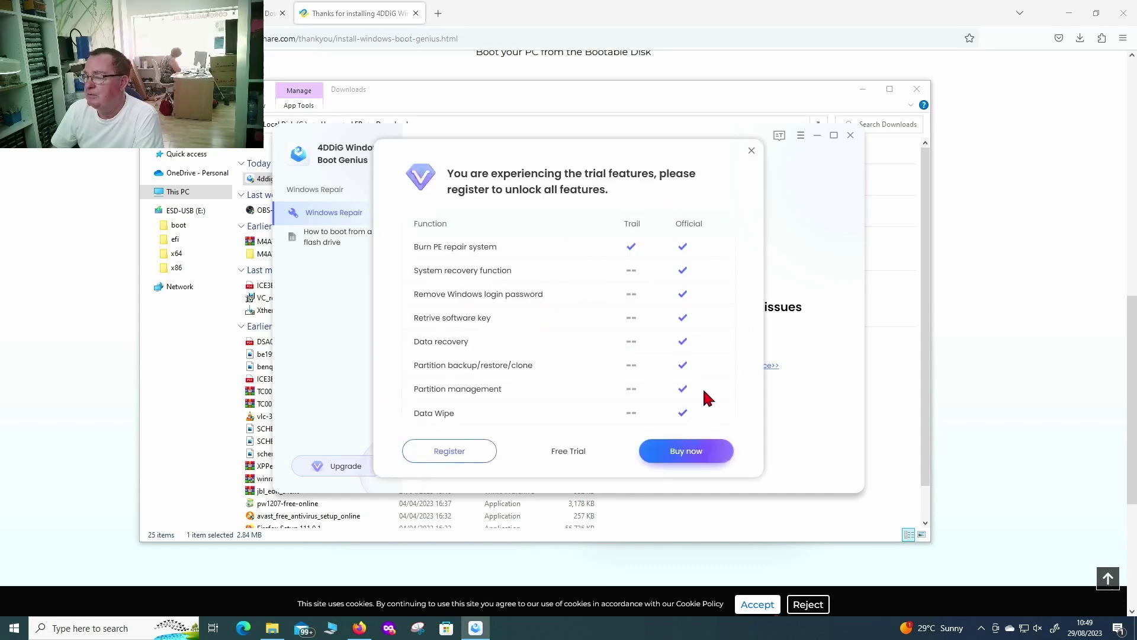
# Step: Register the software with the licensed e-mail and registration code, then confirm the success message
pyautogui.click(444, 452)
pyautogui.click(518, 302)
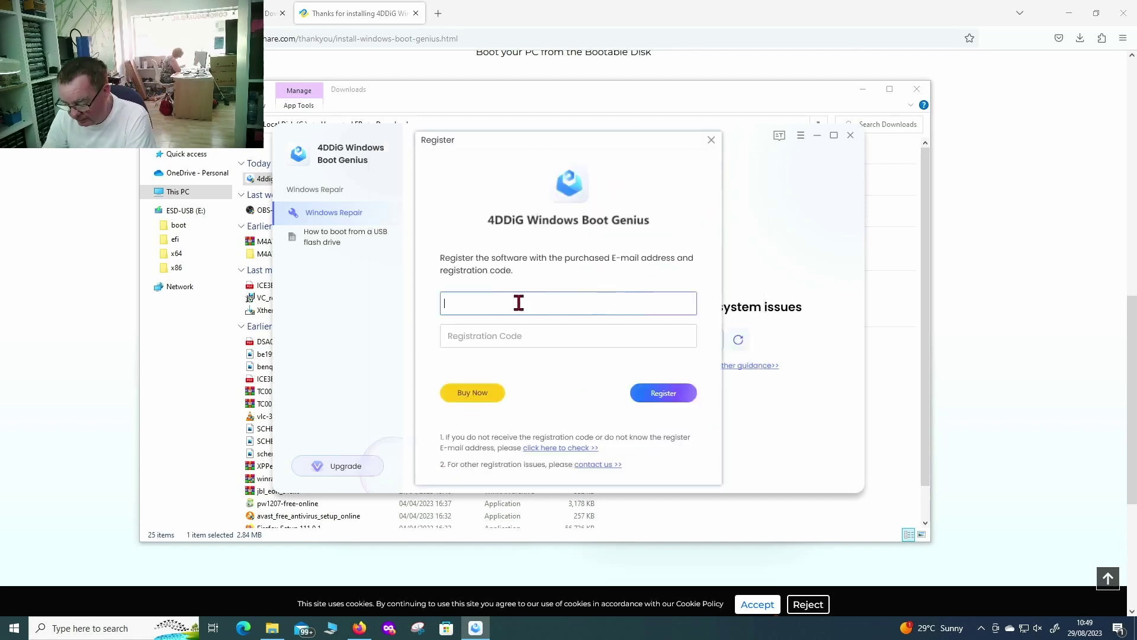
pyautogui.write('e')
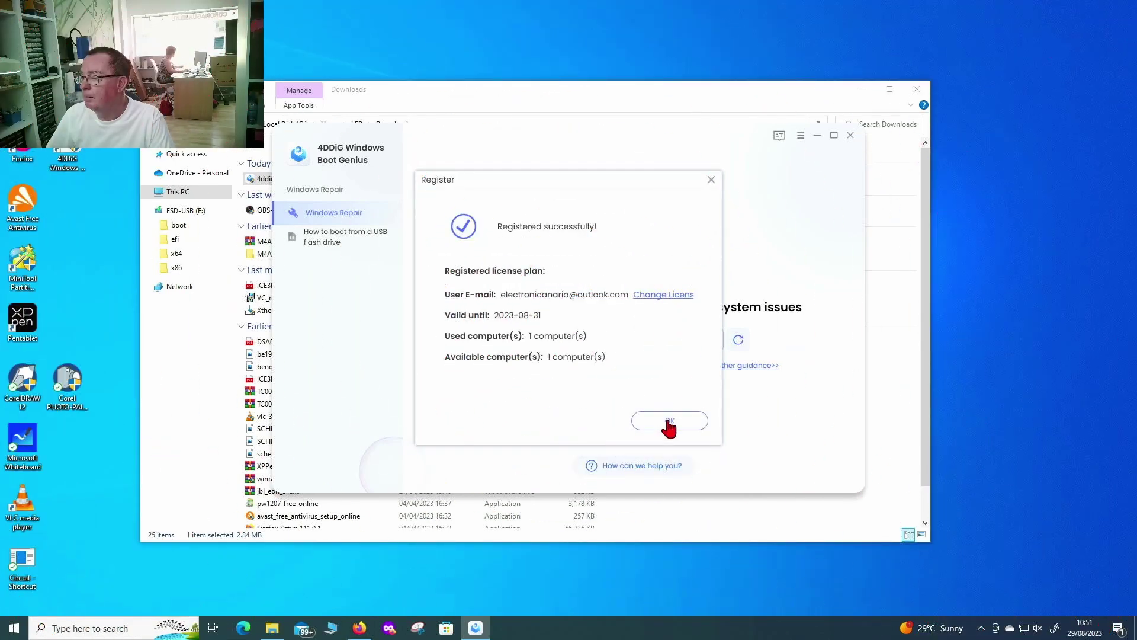
pyautogui.click(669, 422)
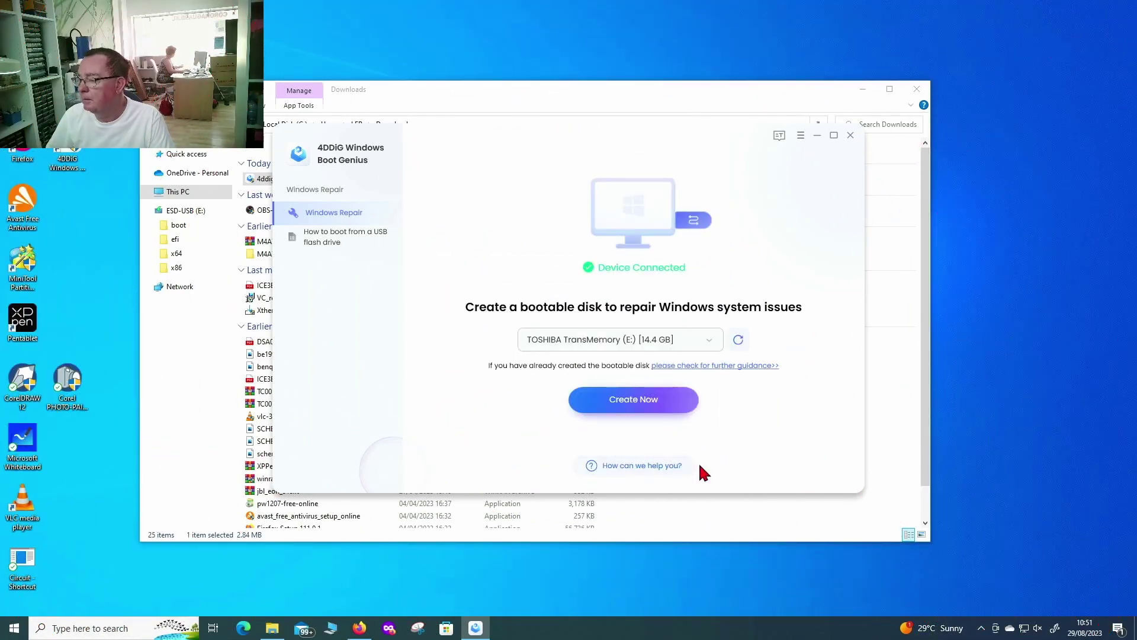
# Step: Write the boot disk to the TOSHIBA drive, accepting that its data will be erased
pyautogui.click(633, 410)
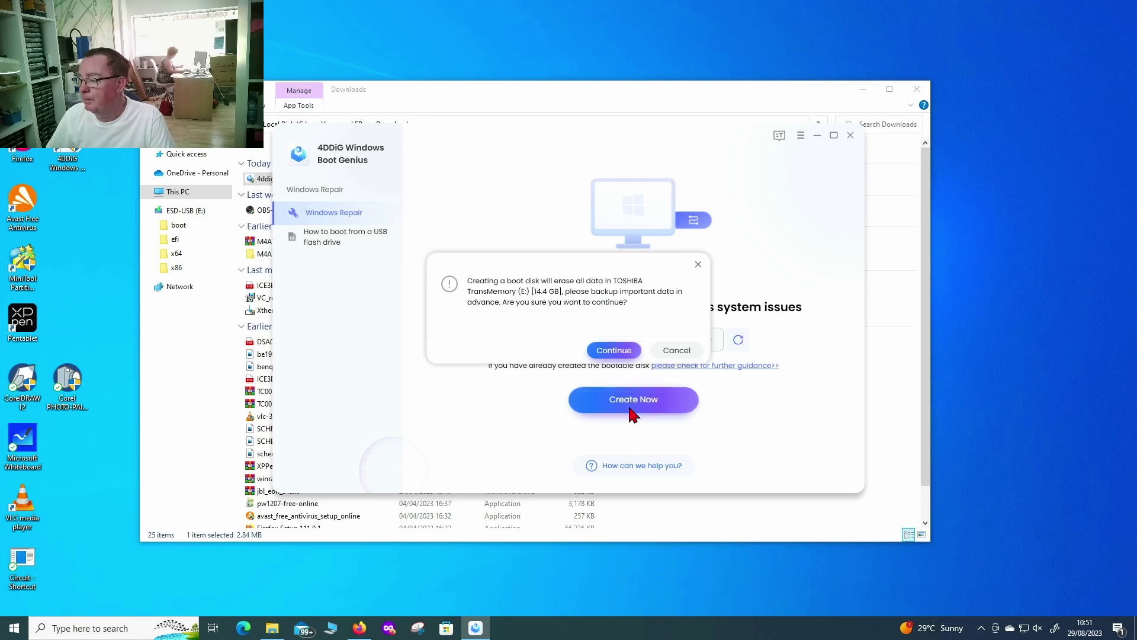
pyautogui.click(611, 351)
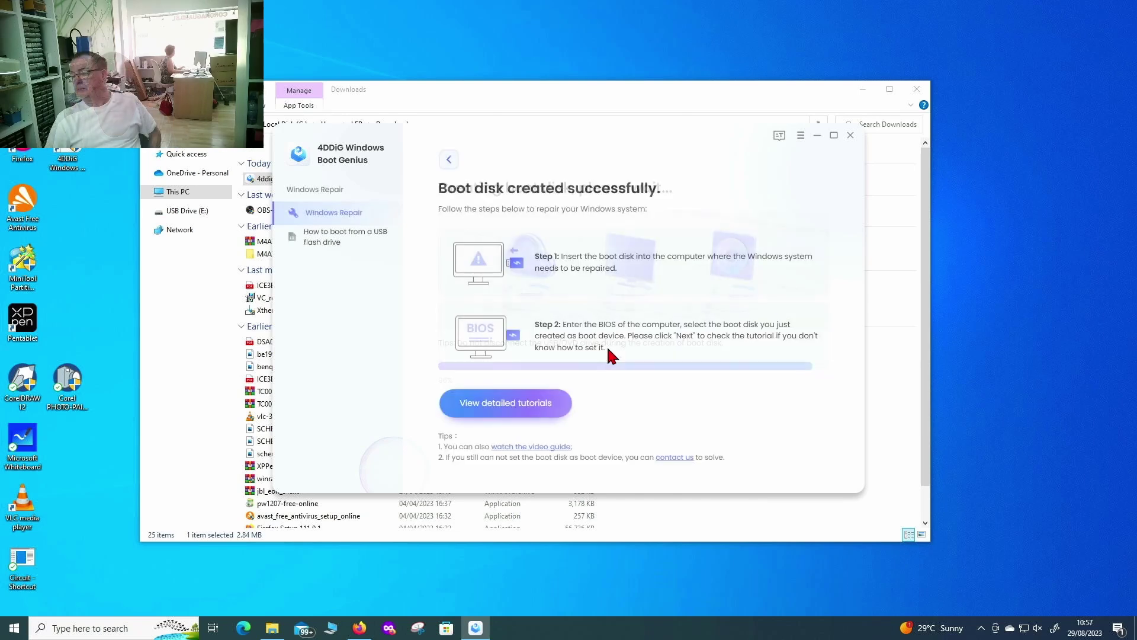
# Step: Open the detailed boot-from-USB tutorial and read through its boot-key table
pyautogui.click(514, 407)
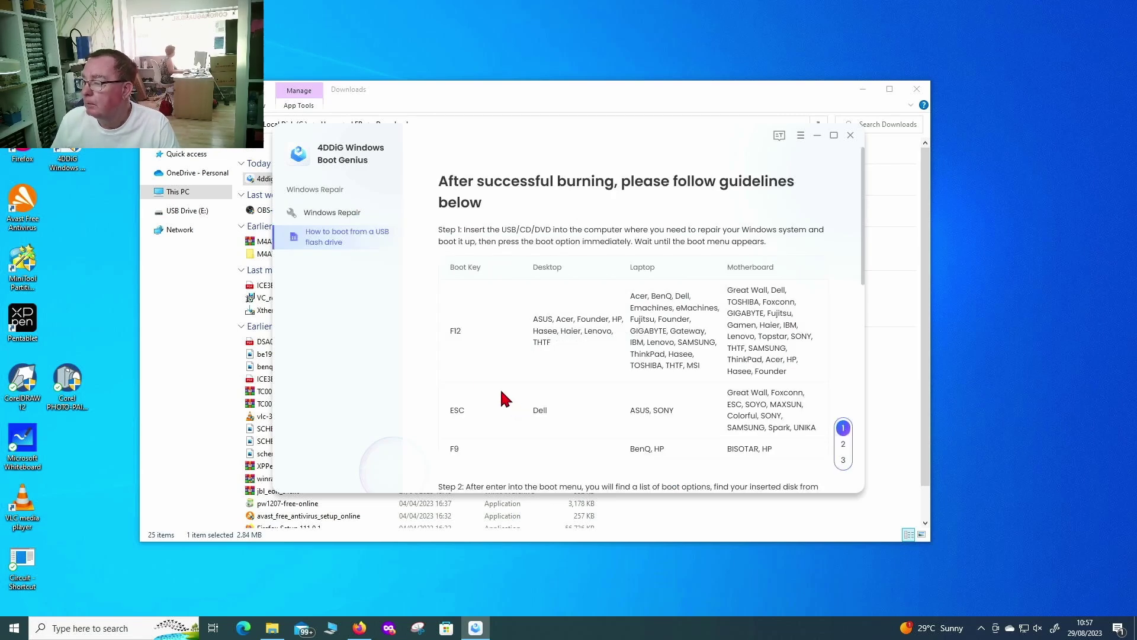
pyautogui.scroll(-1, 482, 359)
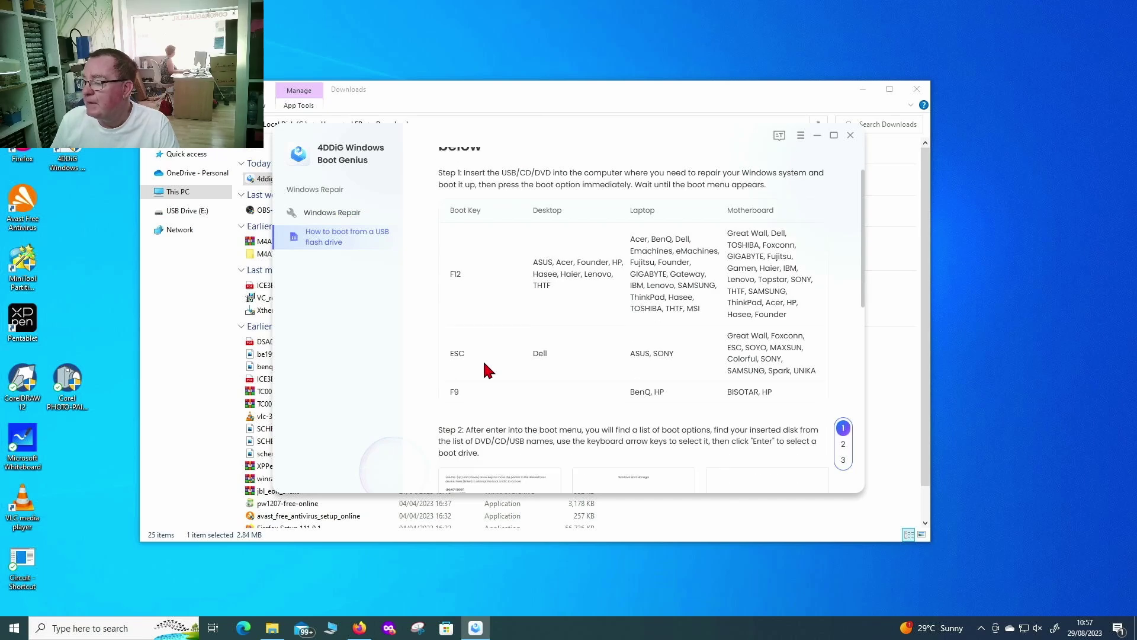
pyautogui.scroll(-2, 482, 359)
pyautogui.scroll(-4, 484, 362)
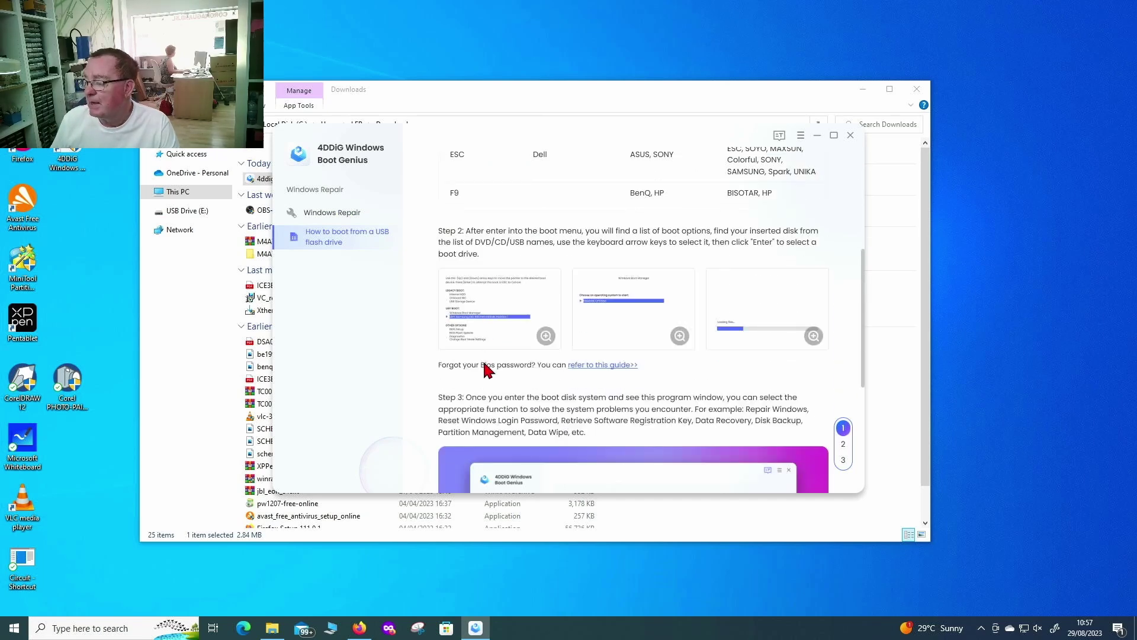
pyautogui.scroll(-3, 484, 363)
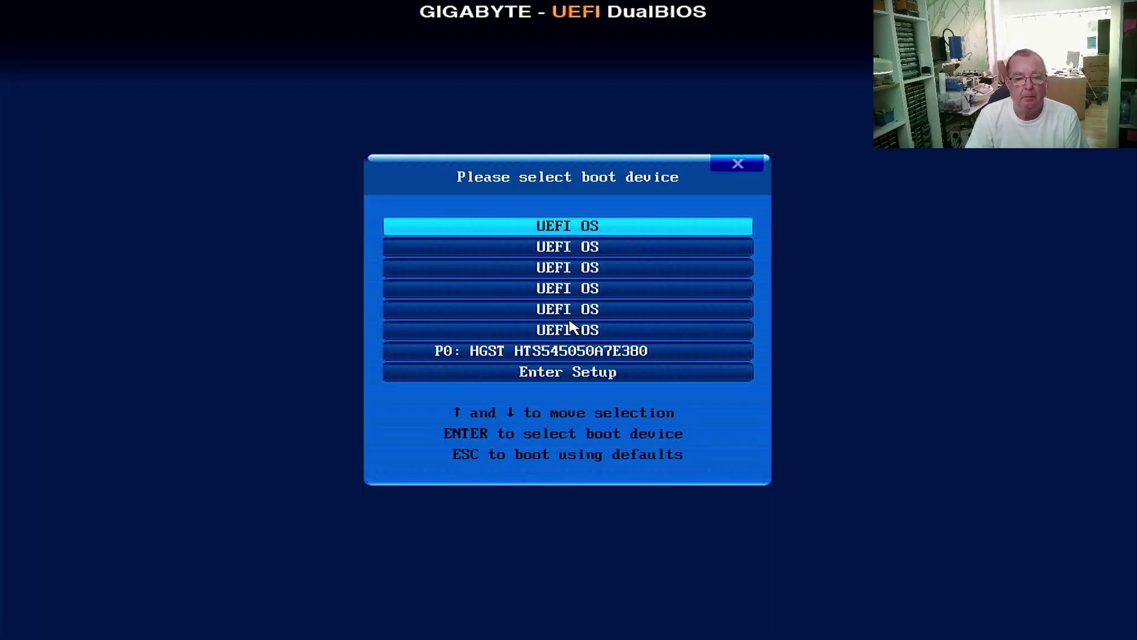
# Step: Move down the boot device list to the USB UEFI OS entry
pyautogui.press('Down')
pyautogui.press('Down')
pyautogui.press('Down')
pyautogui.press('Down')
pyautogui.press('Down')
pyautogui.press('Down')
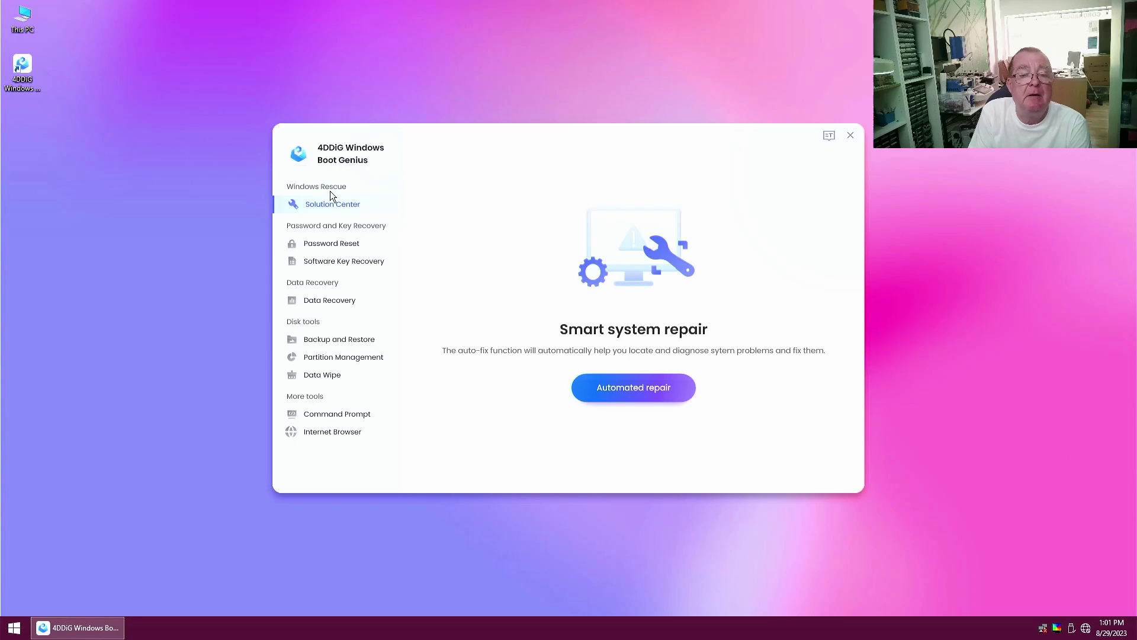
# Step: Run Automated repair on the Windows (C:) partition
pyautogui.click(609, 392)
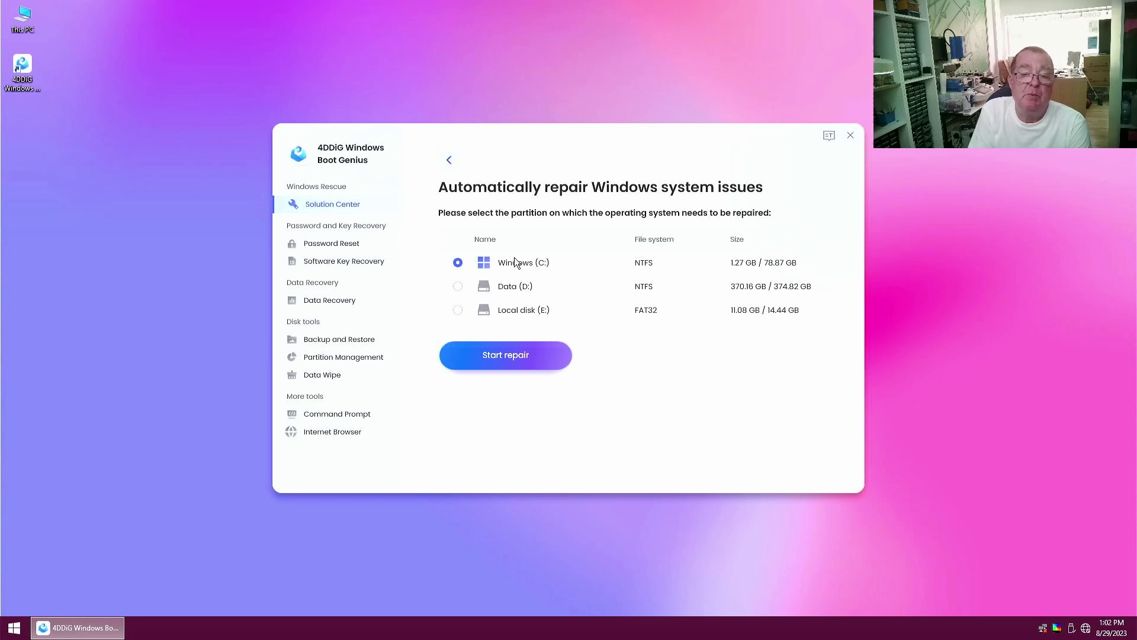
pyautogui.click(497, 356)
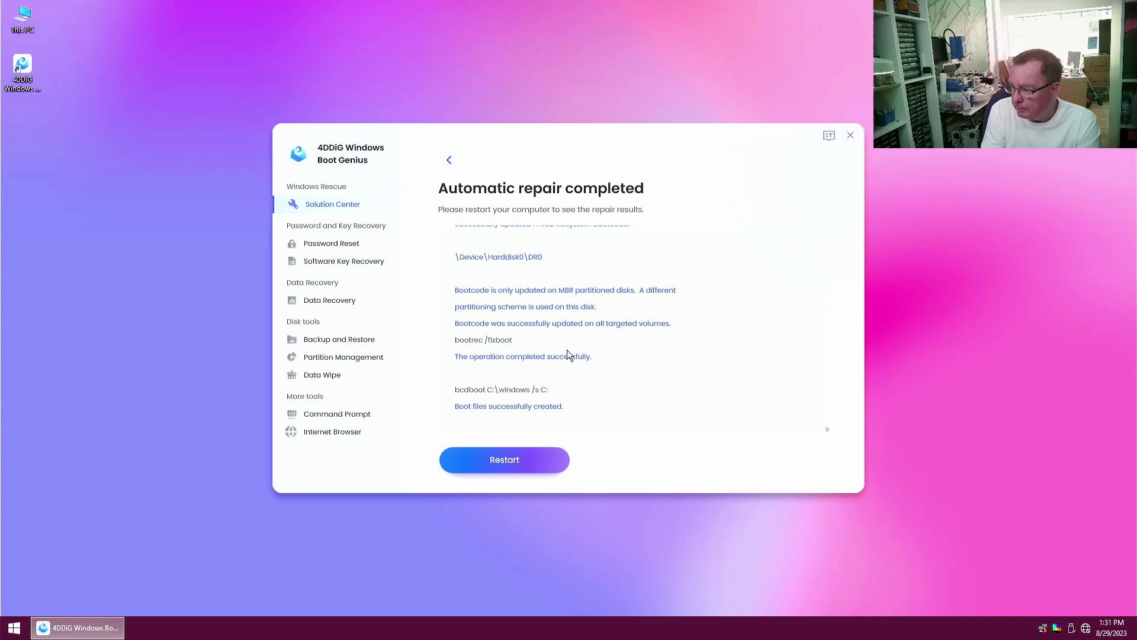
pyautogui.scroll(3, 567, 350)
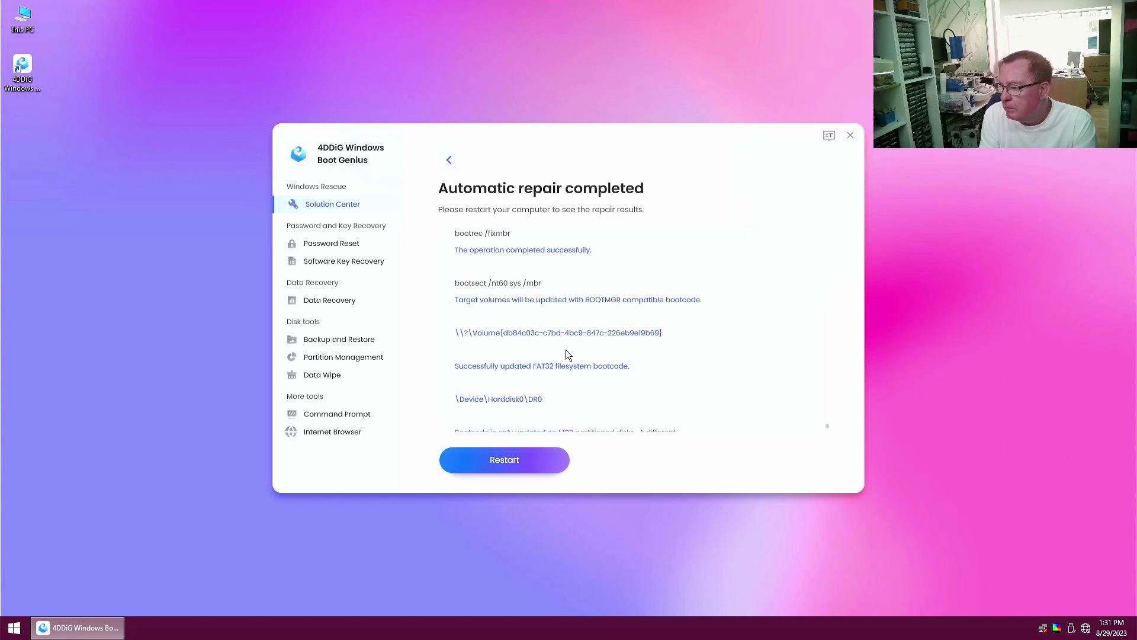
pyautogui.scroll(1, 567, 355)
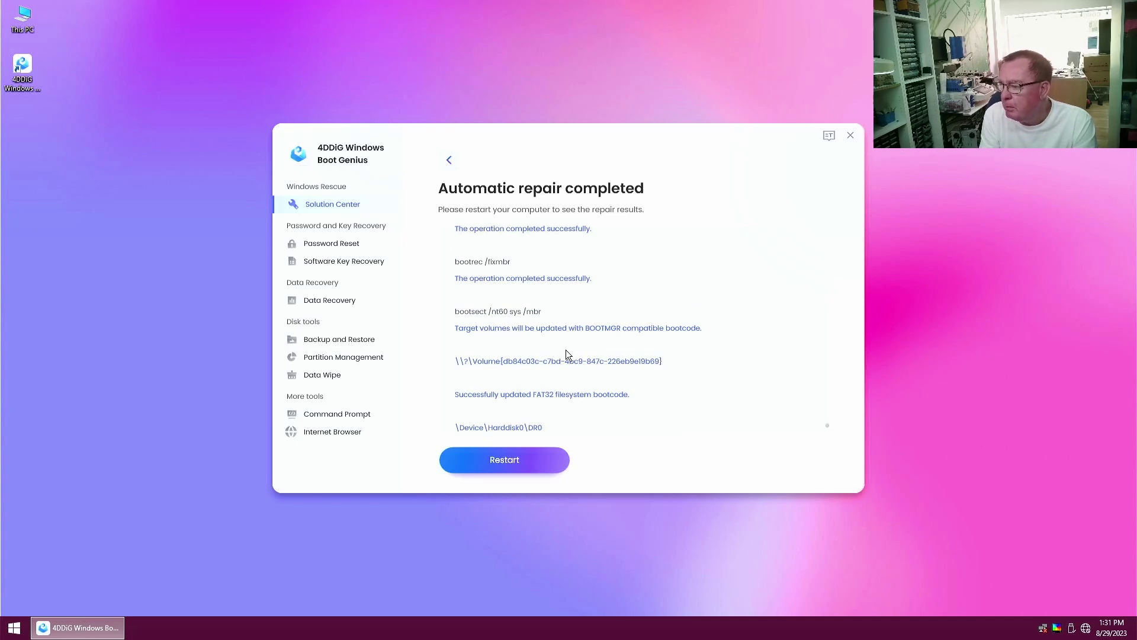
pyautogui.scroll(2, 566, 354)
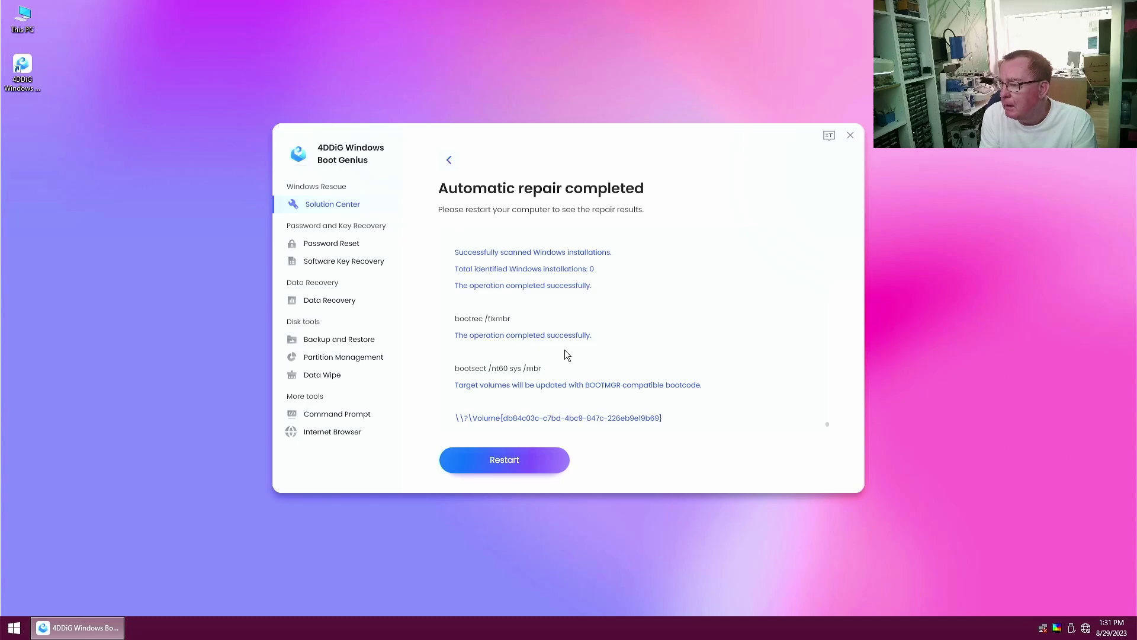
pyautogui.scroll(-8, 565, 354)
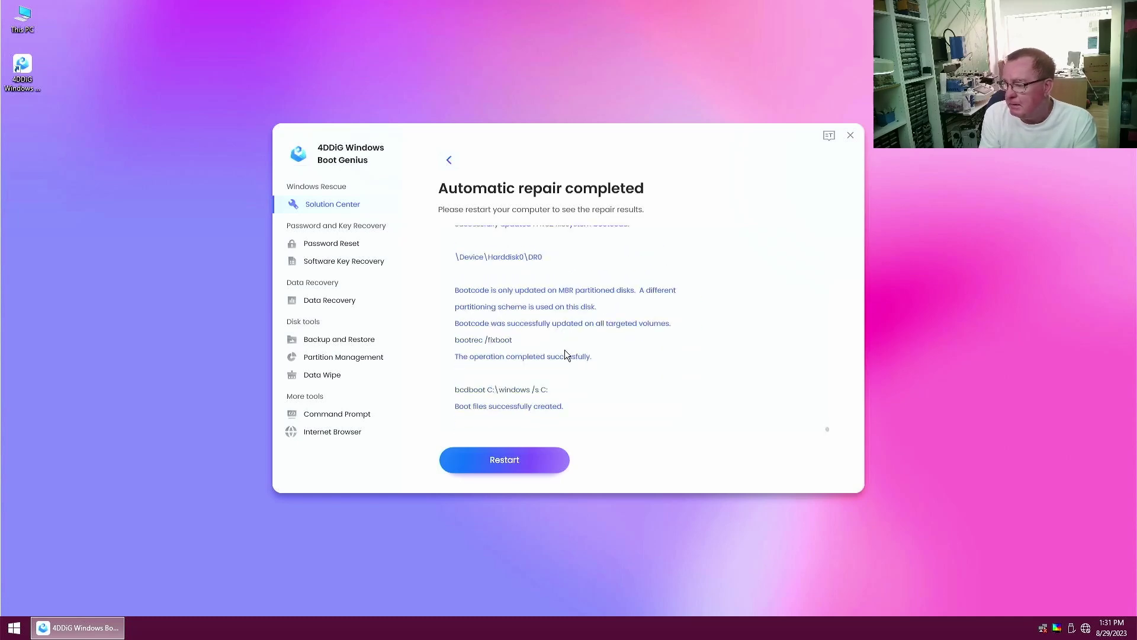